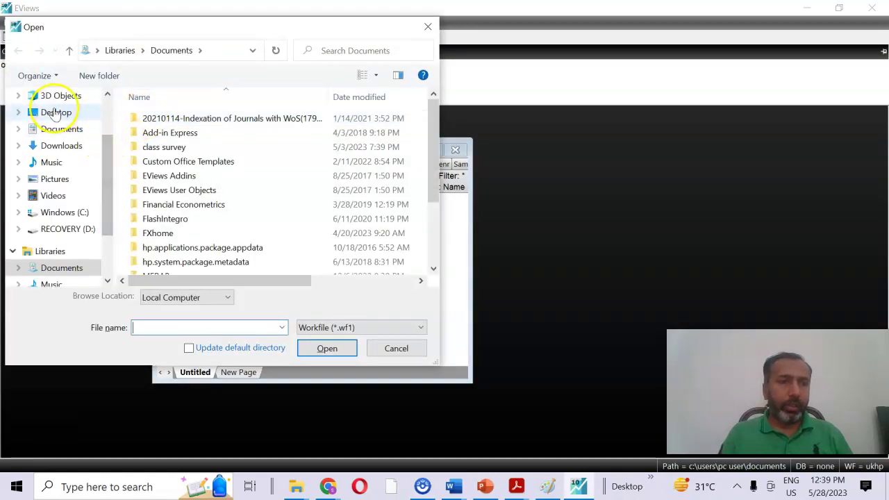
Open the workfile sandphedge.wf1 from the EViews work files folder under Desktop, Courses 2021, FE 2023, in the Introductory Econometrics folder
{"action": "left_click", "coordinate": [55, 112]}
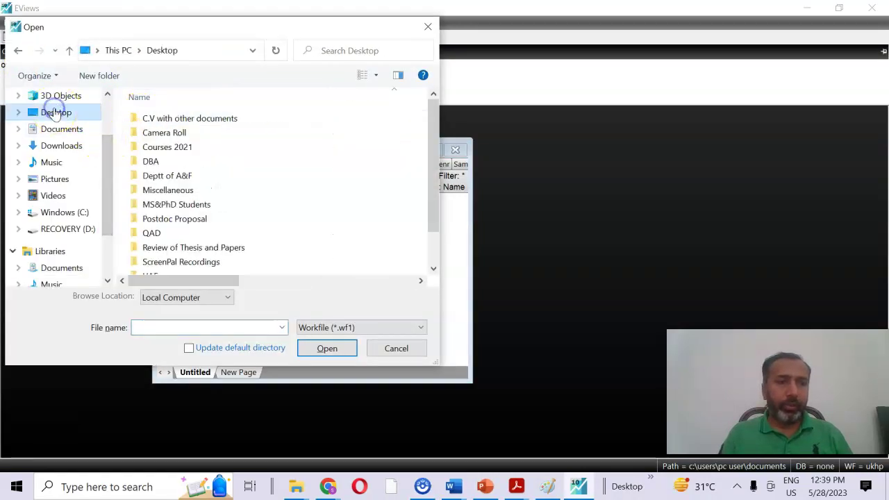
{"action": "double_click", "coordinate": [177, 150]}
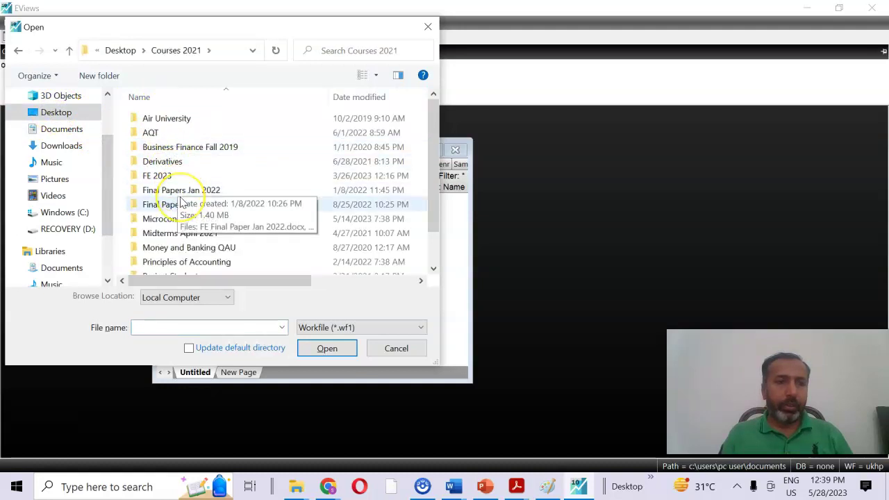
{"action": "double_click", "coordinate": [159, 177]}
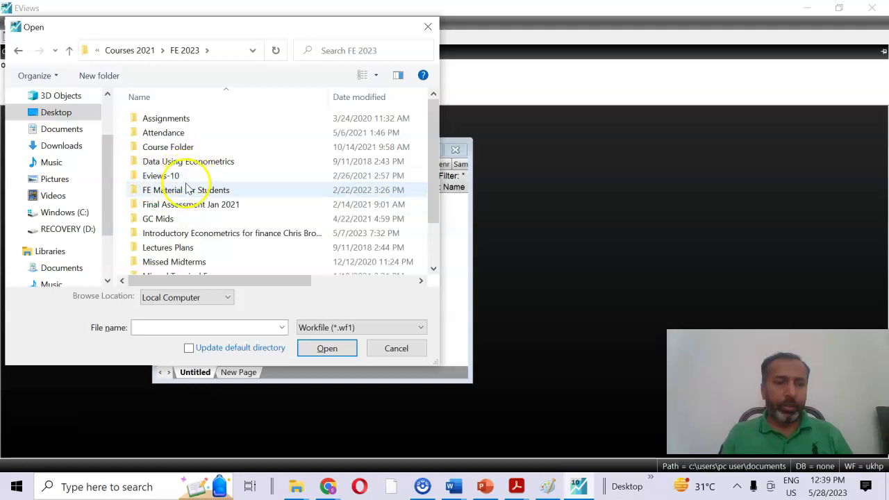
{"action": "double_click", "coordinate": [193, 233]}
{"action": "double_click", "coordinate": [175, 118]}
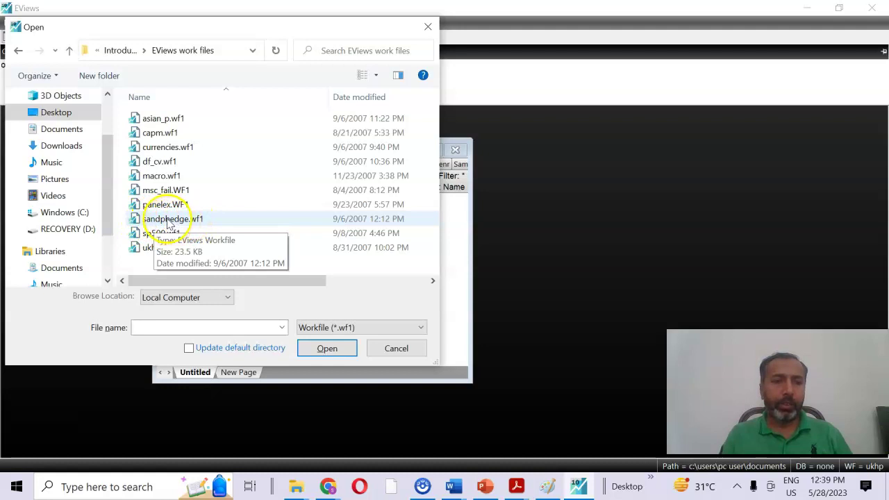
{"action": "left_click", "coordinate": [167, 220]}
{"action": "left_click", "coordinate": [323, 347]}
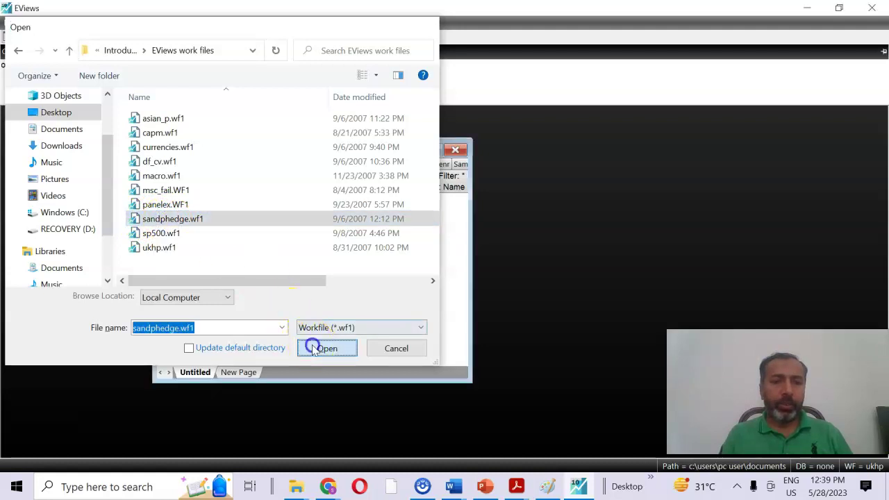
{"action": "left_click", "coordinate": [313, 211]}
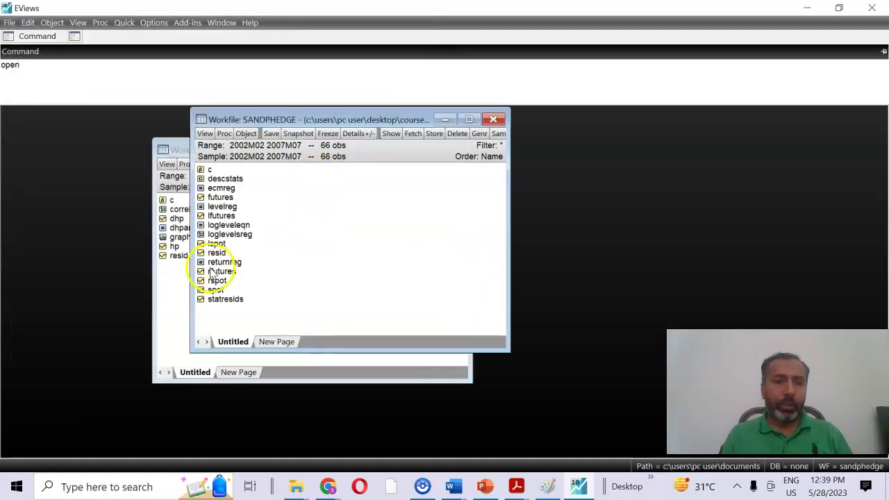
Examine the monthly values of the lspot and lfutures series, closing each series window after viewing it
{"action": "double_click", "coordinate": [216, 243]}
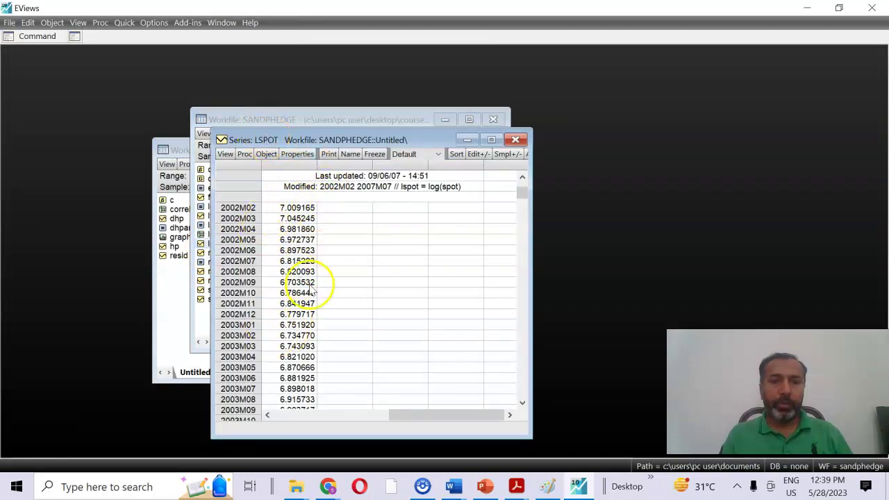
{"action": "left_click", "coordinate": [516, 140]}
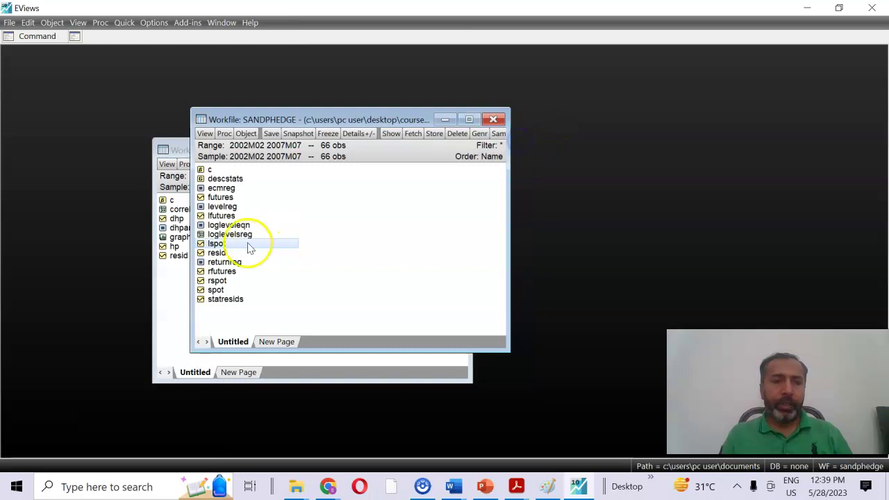
{"action": "double_click", "coordinate": [222, 215]}
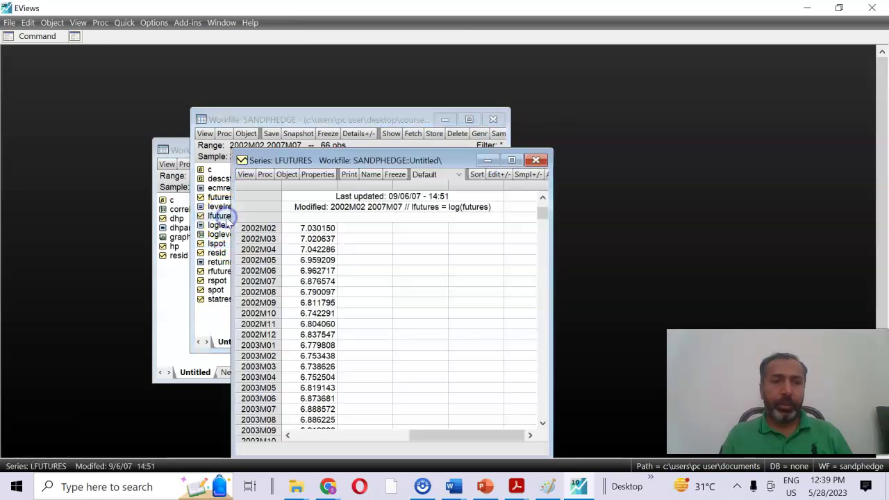
{"action": "left_click", "coordinate": [537, 161]}
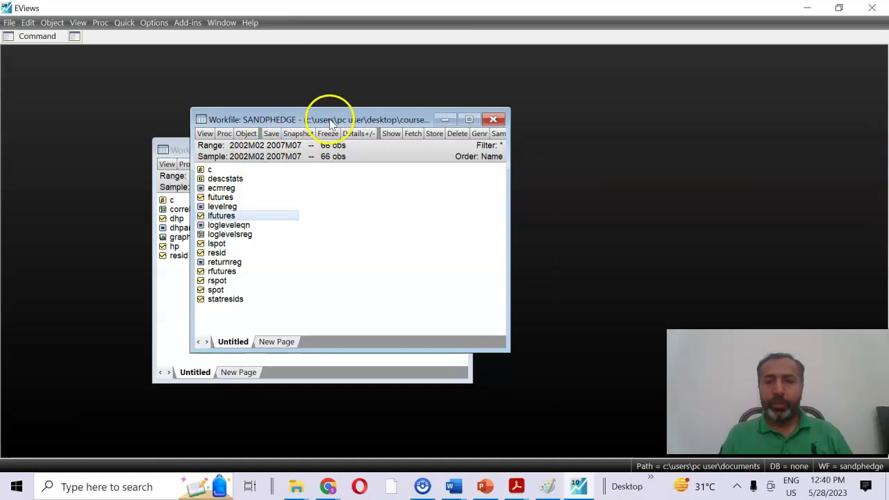
{"action": "left_click_drag", "start_coordinate": [329, 123], "coordinate": [364, 137]}
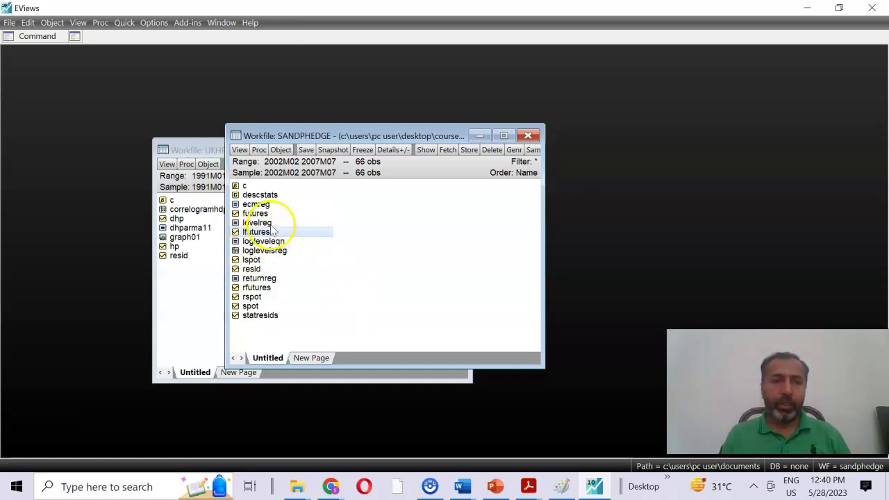
Run an Augmented Dickey-Fuller unit root test on the lspot series at level with an intercept and check its probability
{"action": "left_click", "coordinate": [252, 261]}
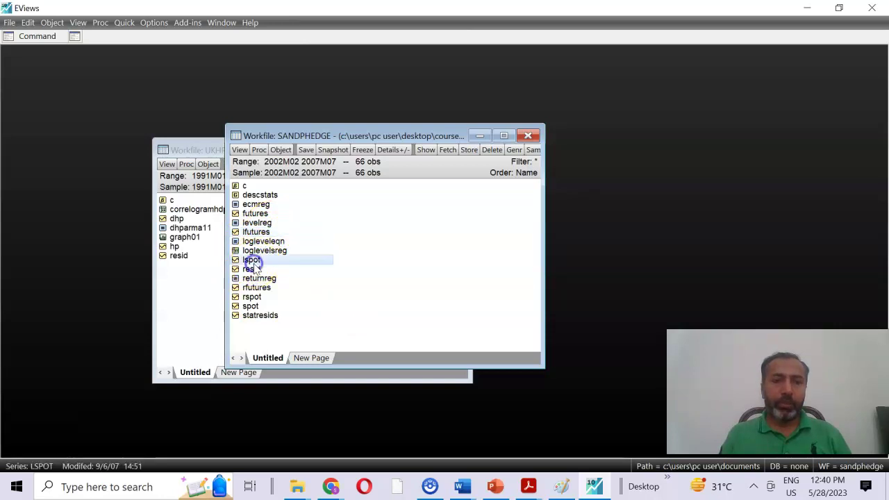
{"action": "double_click", "coordinate": [252, 263]}
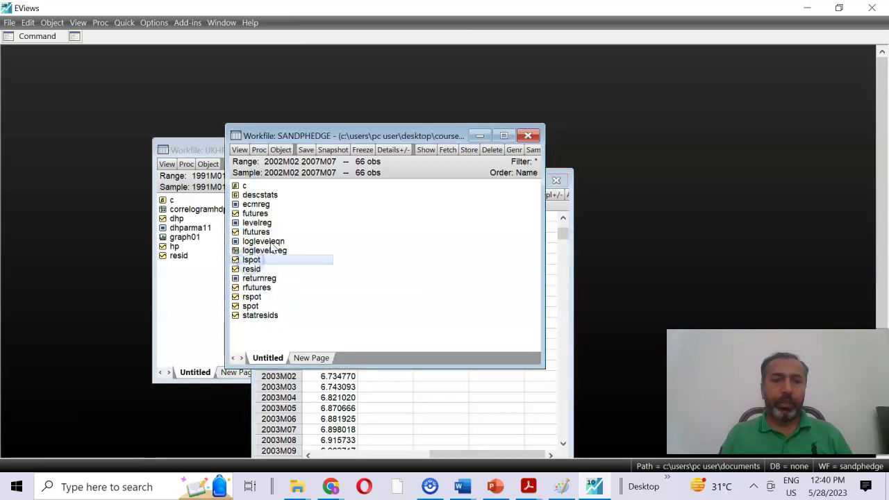
{"action": "left_click", "coordinate": [375, 409]}
{"action": "left_click_drag", "start_coordinate": [443, 180], "coordinate": [346, 116]}
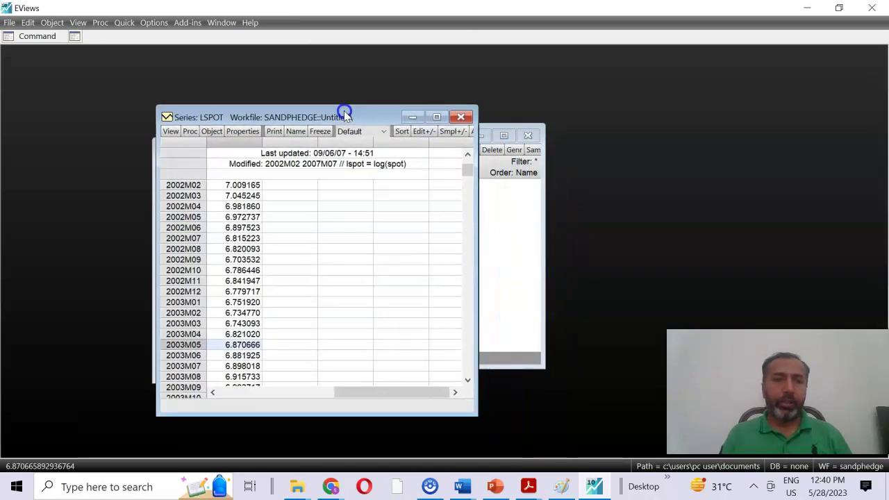
{"action": "left_click", "coordinate": [171, 131]}
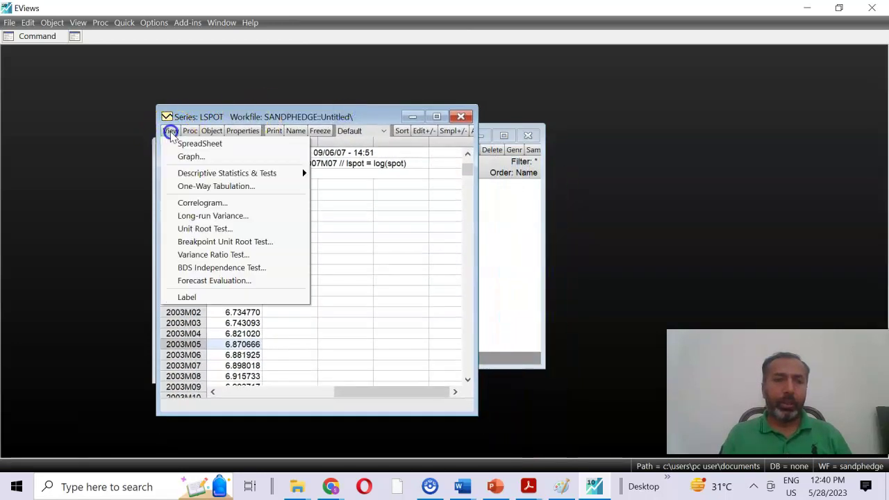
{"action": "left_click", "coordinate": [187, 227]}
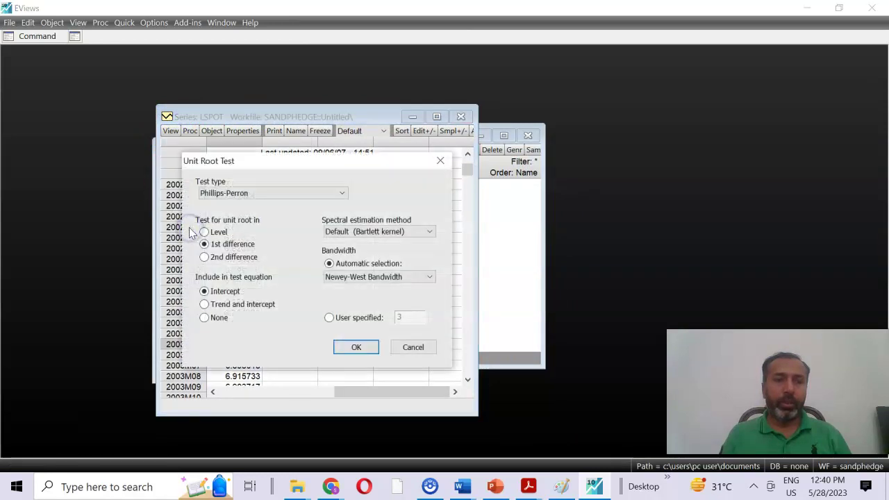
{"action": "left_click", "coordinate": [238, 194]}
{"action": "left_click", "coordinate": [234, 202]}
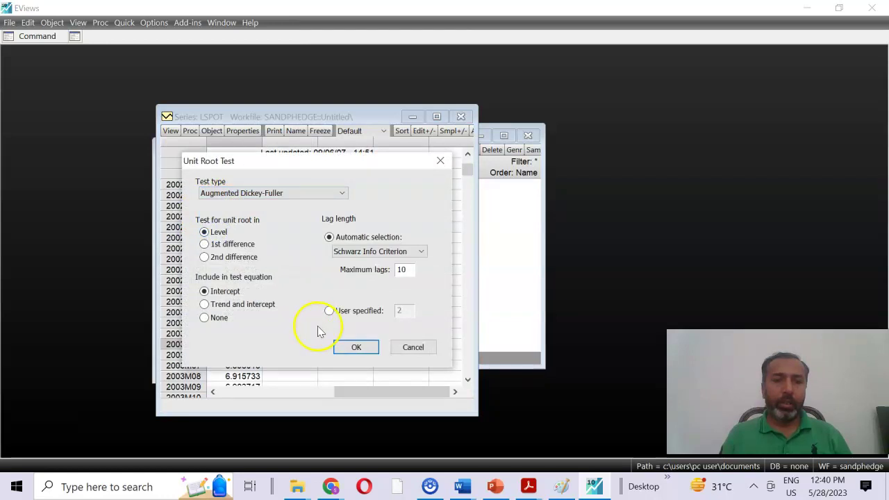
{"action": "left_click", "coordinate": [344, 350]}
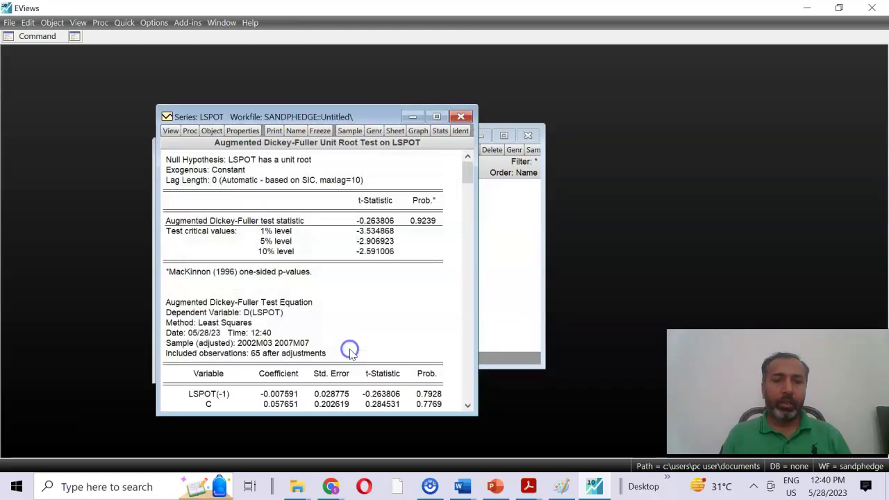
{"action": "left_click", "coordinate": [429, 219]}
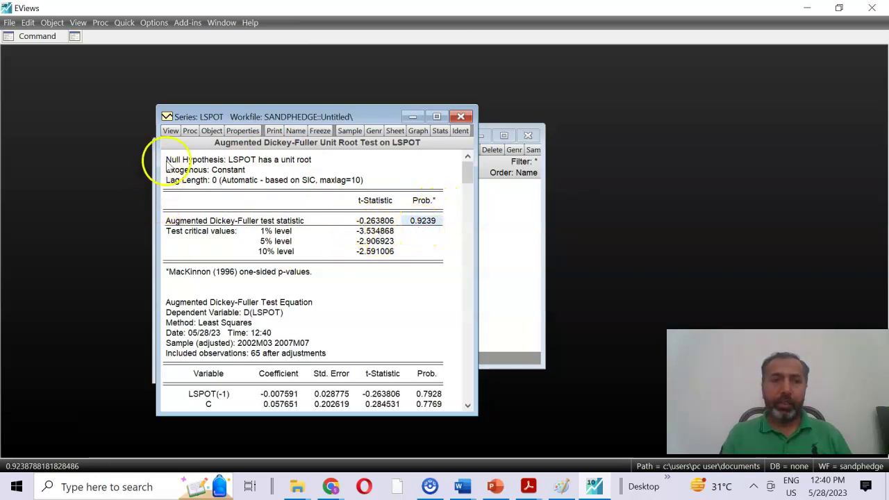
Rerun the Augmented Dickey-Fuller test on lspot in 1st difference, check its probability, and close the series
{"action": "left_click", "coordinate": [172, 131]}
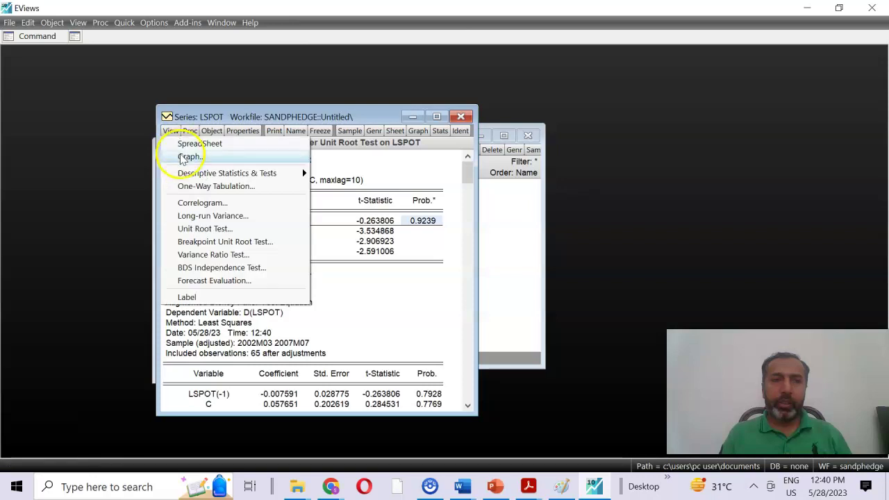
{"action": "left_click", "coordinate": [207, 229]}
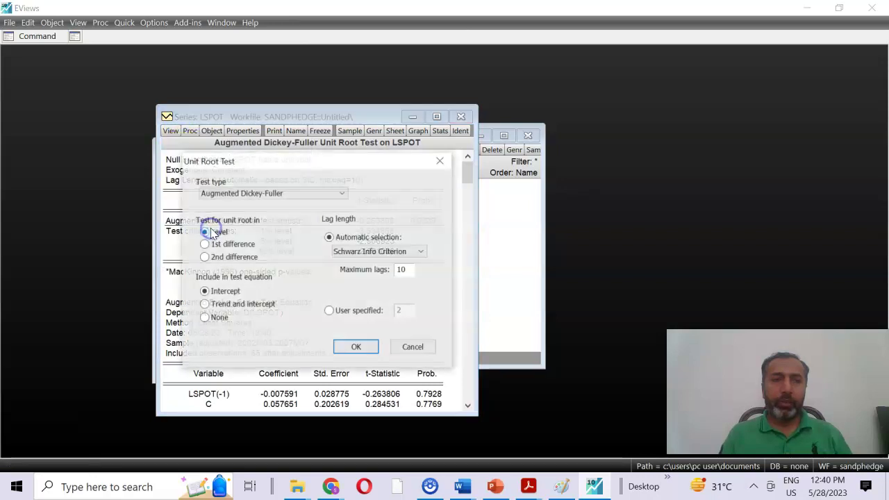
{"action": "left_click", "coordinate": [205, 244]}
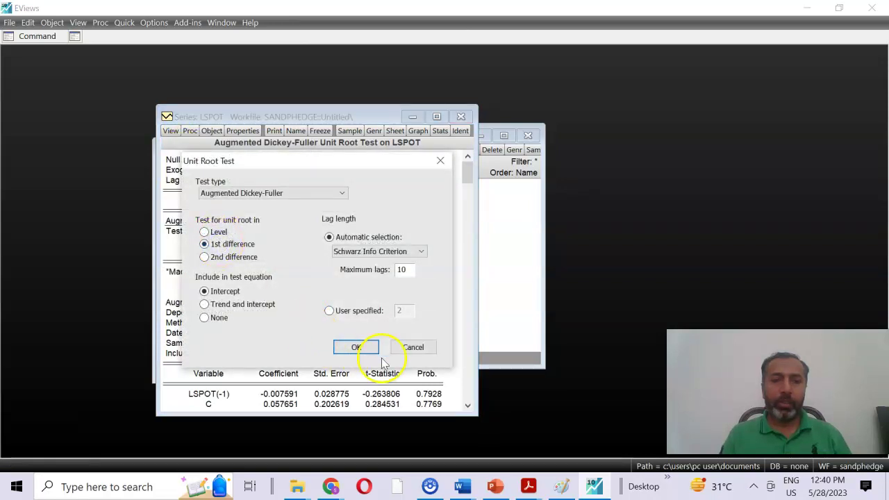
{"action": "left_click", "coordinate": [354, 346]}
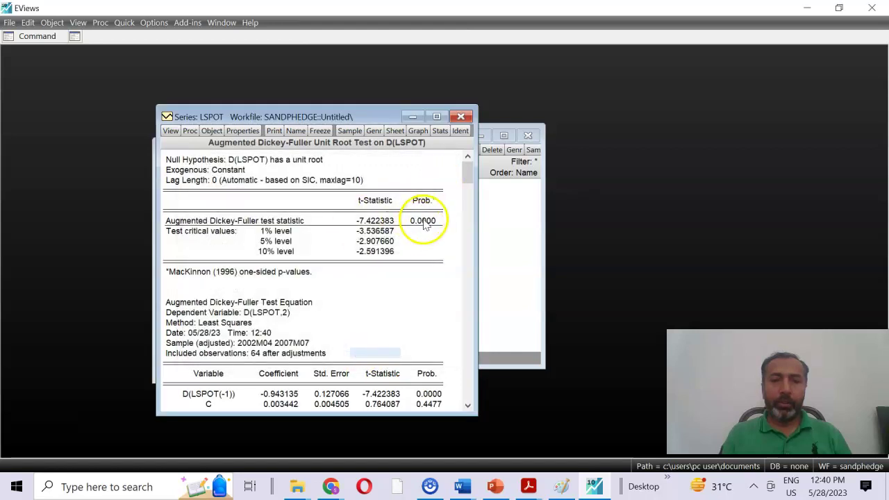
{"action": "left_click", "coordinate": [425, 222]}
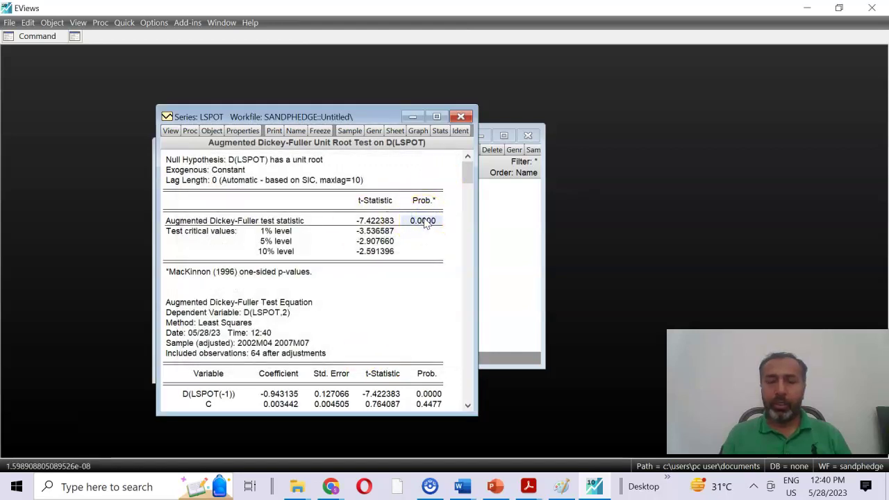
{"action": "left_click", "coordinate": [425, 222]}
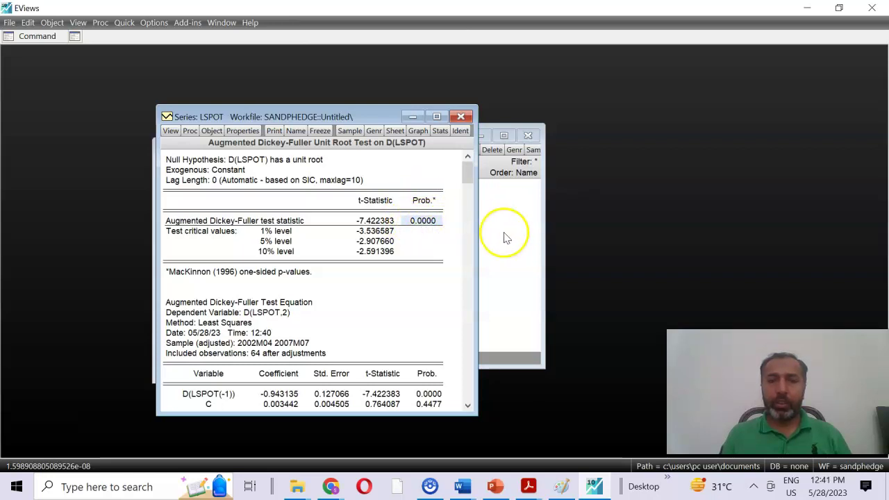
{"action": "left_click", "coordinate": [461, 117]}
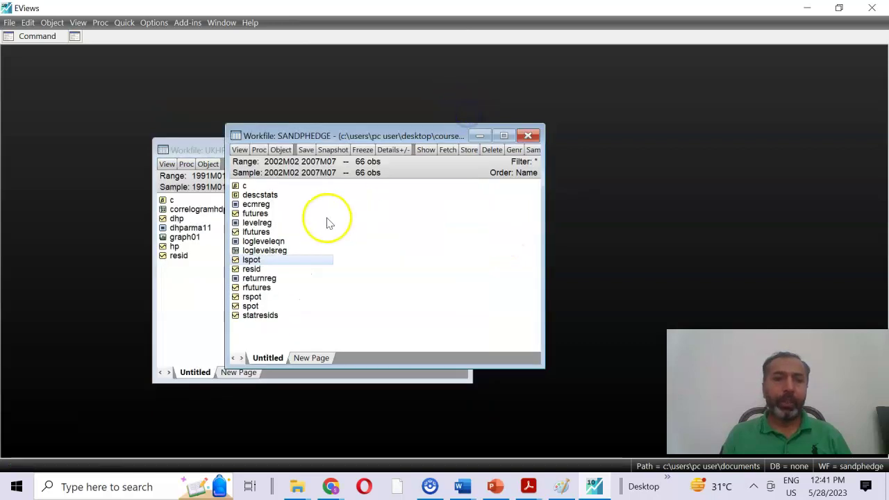
Run an Augmented Dickey-Fuller unit root test on the lfutures series at level with an intercept and check its probability
{"action": "double_click", "coordinate": [277, 232]}
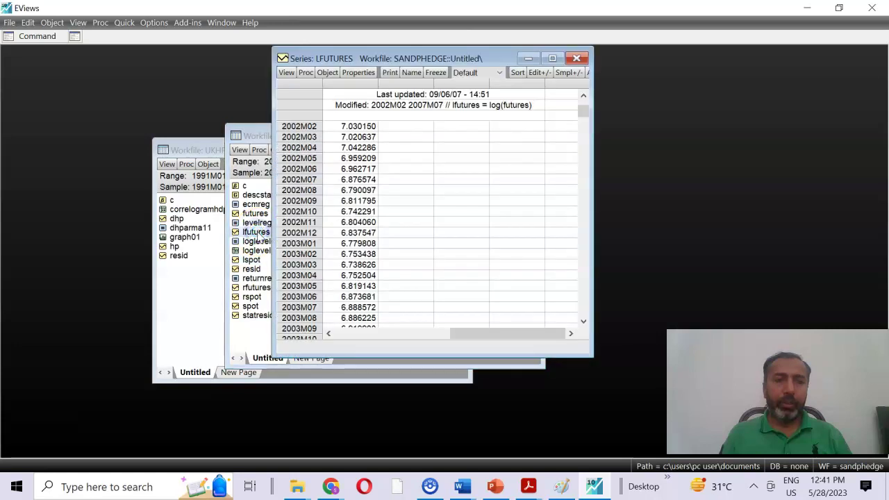
{"action": "left_click_drag", "start_coordinate": [347, 59], "coordinate": [339, 115]}
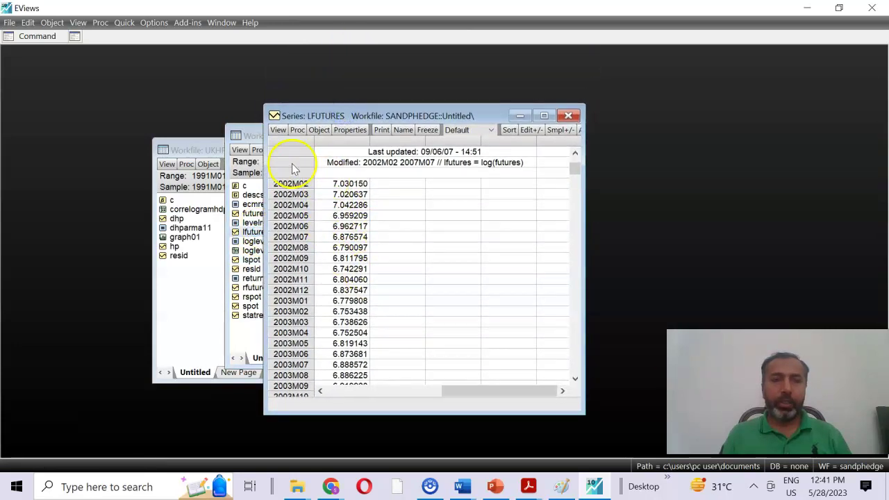
{"action": "left_click", "coordinate": [277, 130]}
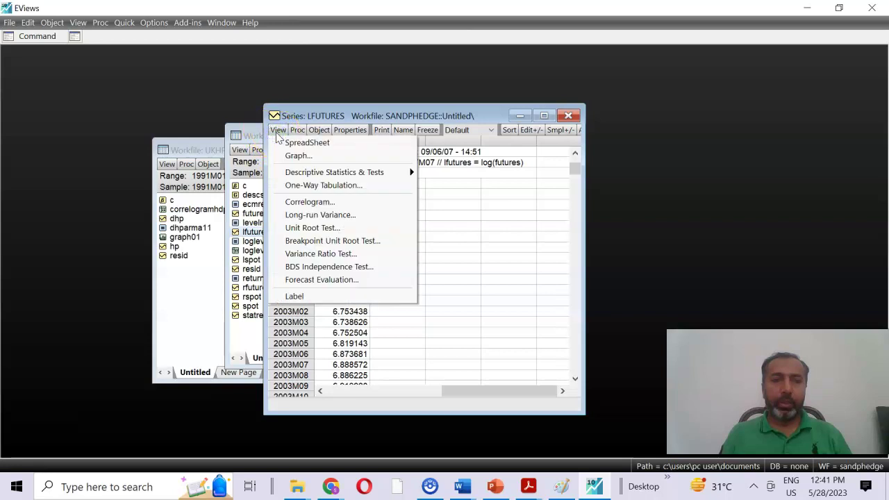
{"action": "left_click", "coordinate": [308, 229]}
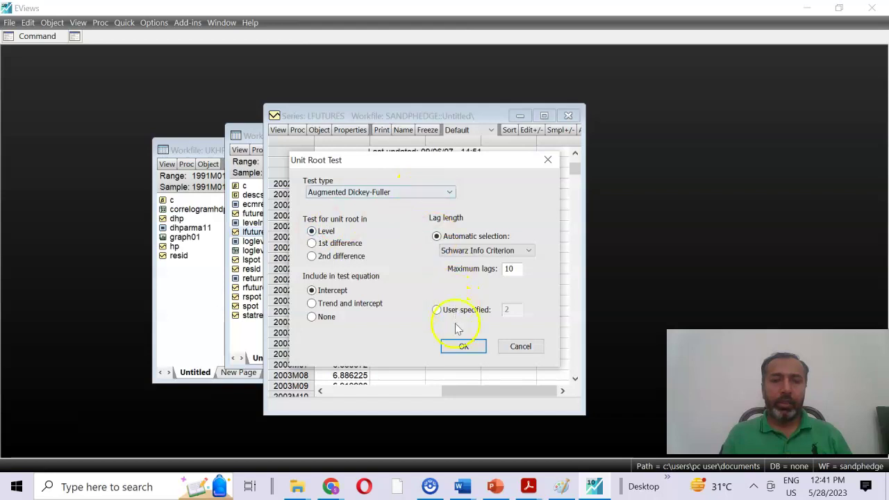
{"action": "left_click", "coordinate": [462, 345]}
{"action": "left_click", "coordinate": [530, 220]}
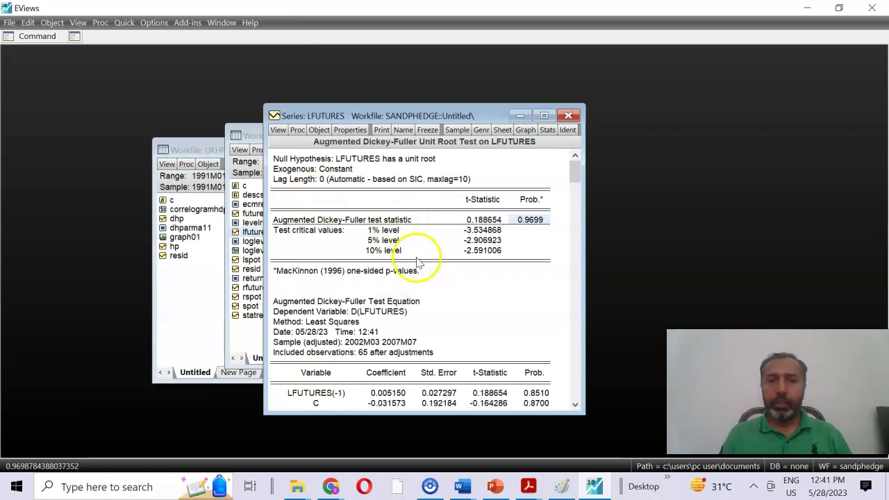
Rerun the Augmented Dickey-Fuller test on lfutures in 1st difference with an intercept
{"action": "left_click", "coordinate": [278, 130]}
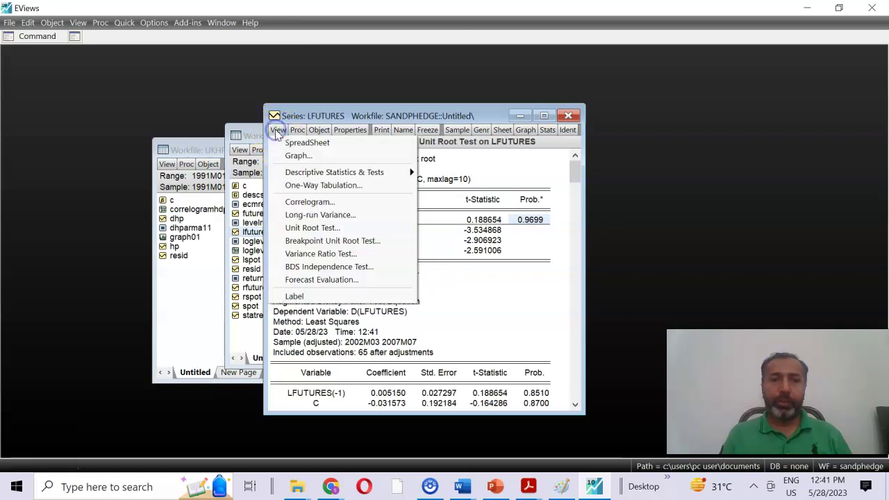
{"action": "left_click", "coordinate": [338, 229]}
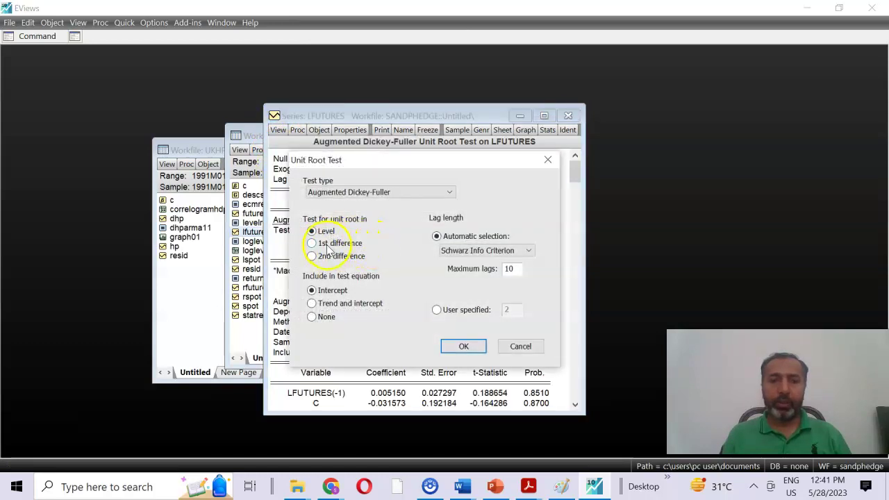
{"action": "left_click", "coordinate": [459, 345]}
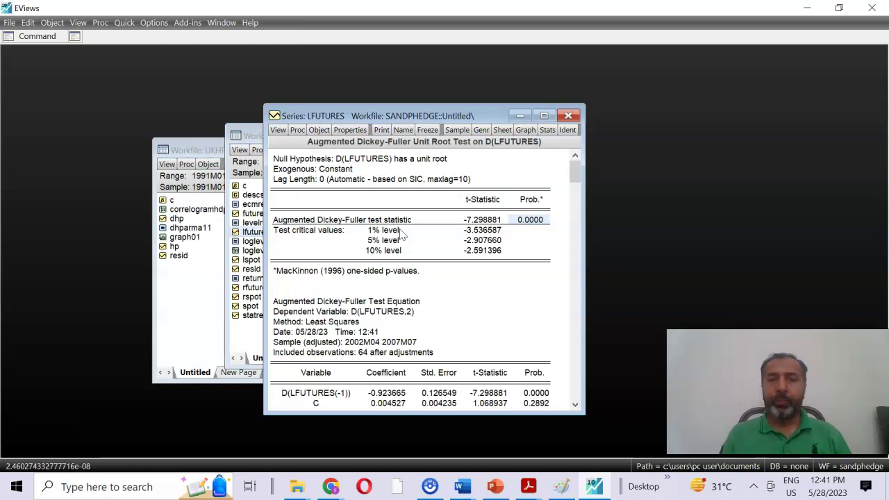
Switch to the Time Series Analysis presentation in PowerPoint and review the Cointegration-Engle Granger Approach and Steps of Time Series Analysis slides
{"action": "left_click", "coordinate": [495, 487]}
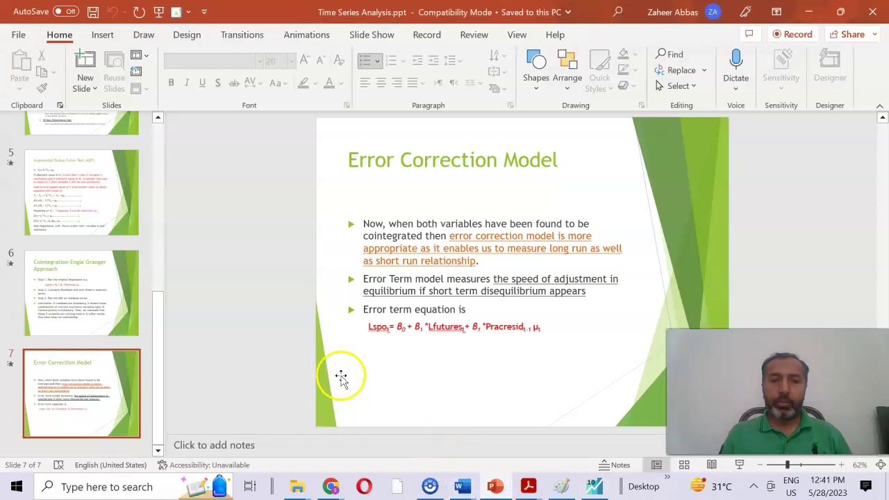
{"action": "left_click", "coordinate": [127, 294]}
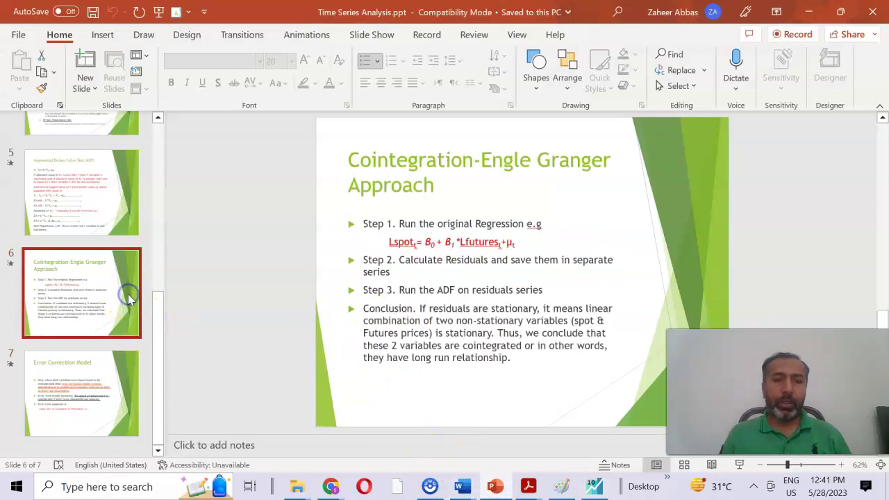
{"action": "double_click", "coordinate": [393, 242]}
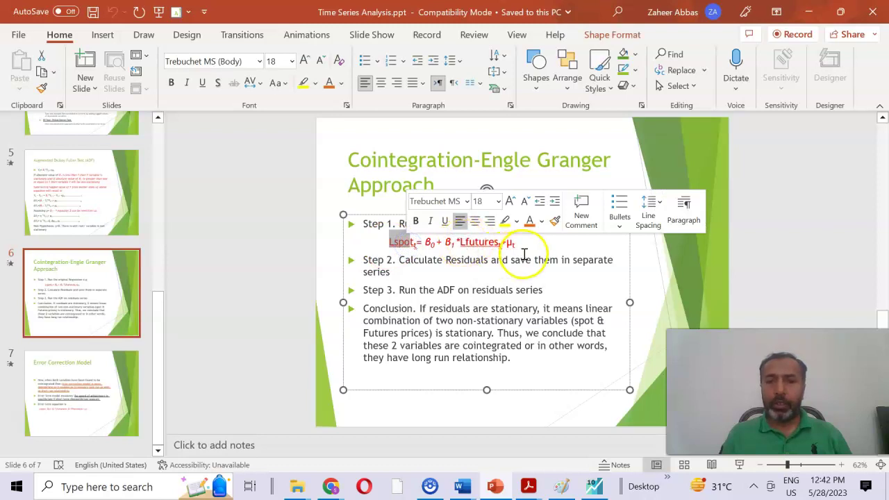
{"action": "left_click", "coordinate": [579, 280]}
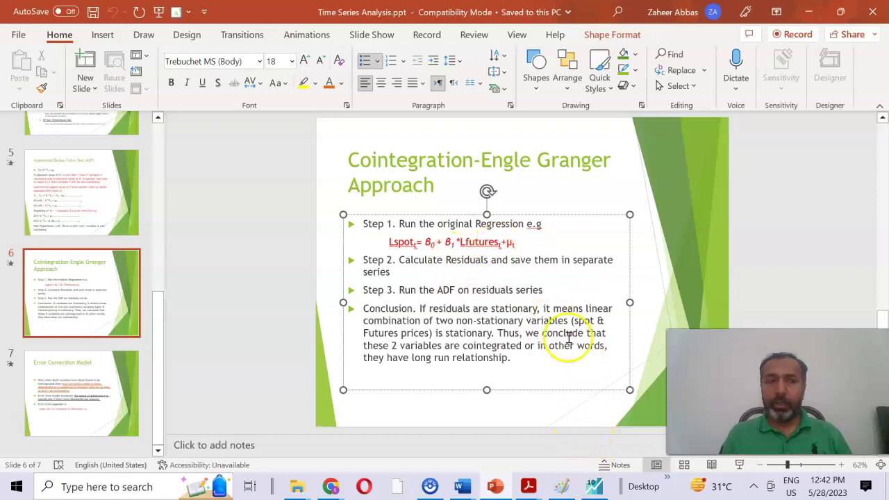
{"action": "left_click", "coordinate": [159, 236]}
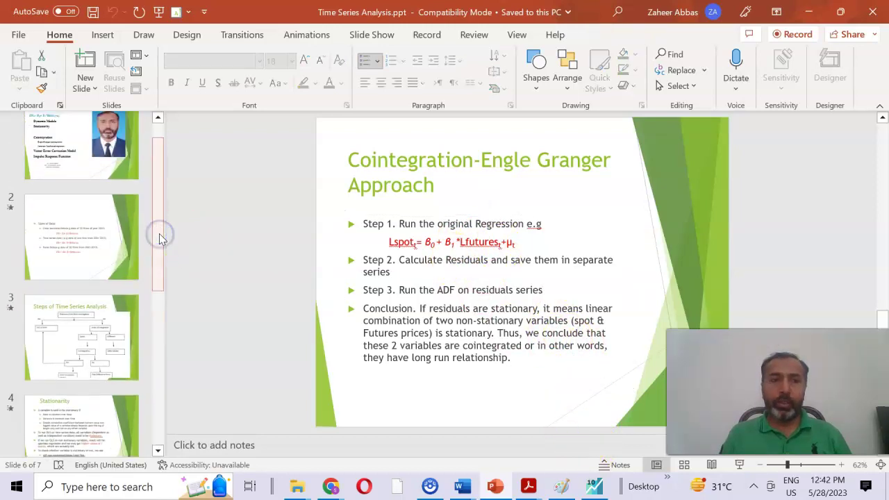
{"action": "left_click", "coordinate": [99, 335]}
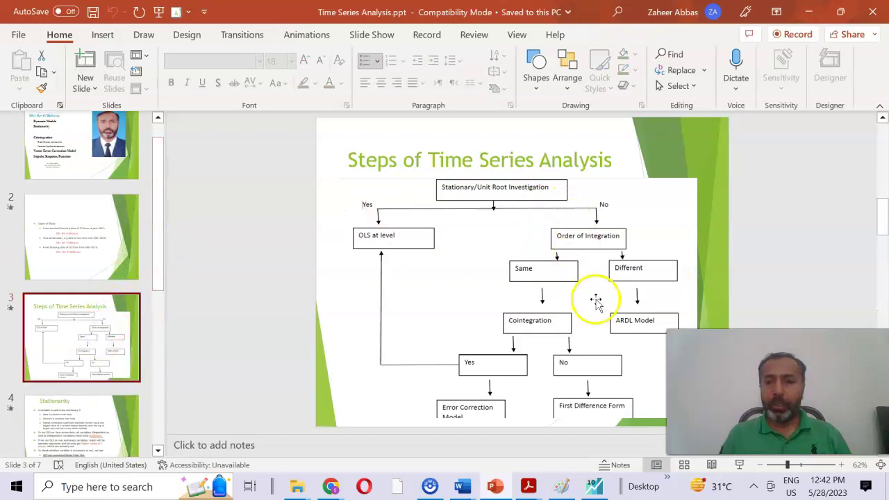
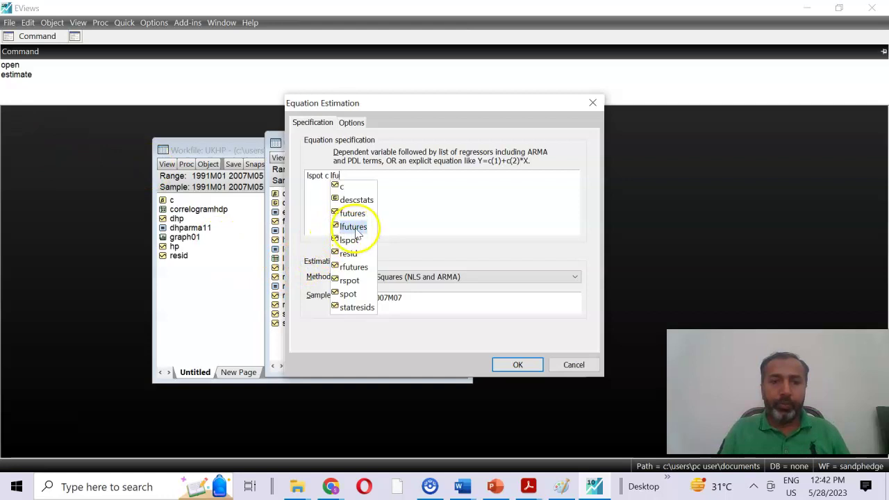
In EViews, estimate the least squares equation "lspot c lfutures" and display its Actual, Fitted, Residual table with the Residual column selected
{"action": "left_click", "coordinate": [519, 366]}
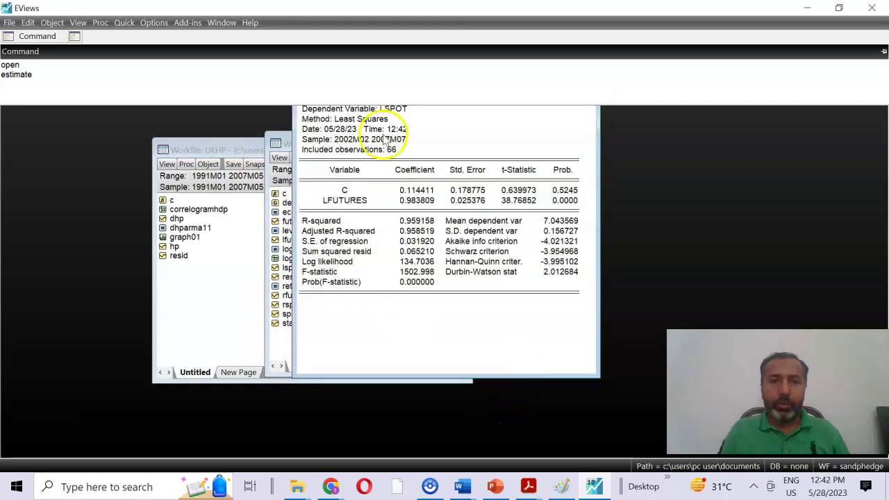
{"action": "left_click_drag", "start_coordinate": [367, 79], "coordinate": [391, 148]}
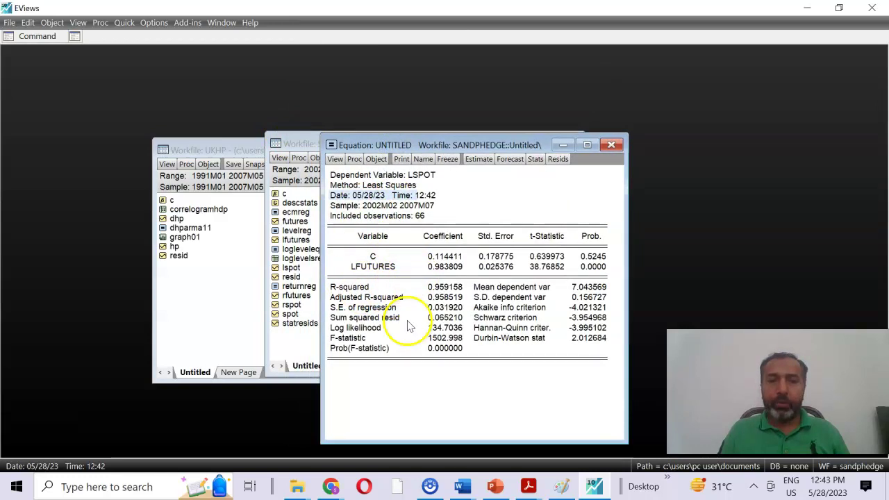
{"action": "left_click", "coordinate": [335, 159]}
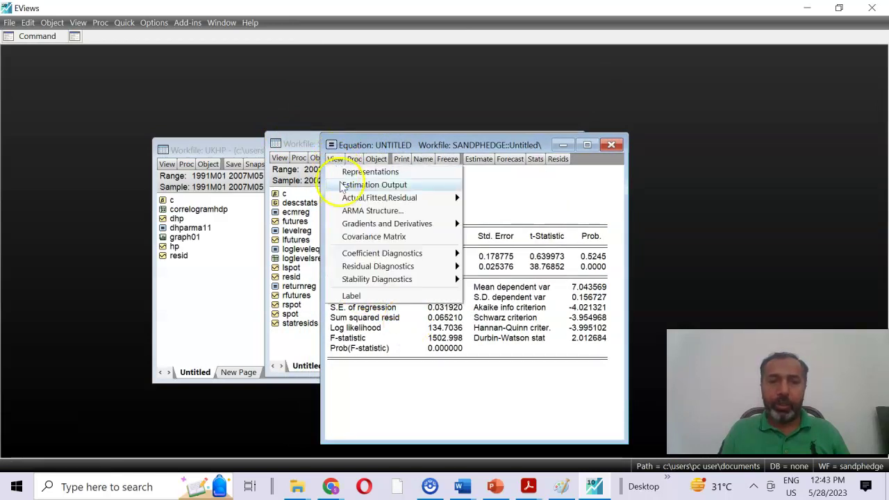
{"action": "mouse_move", "coordinate": [357, 201]}
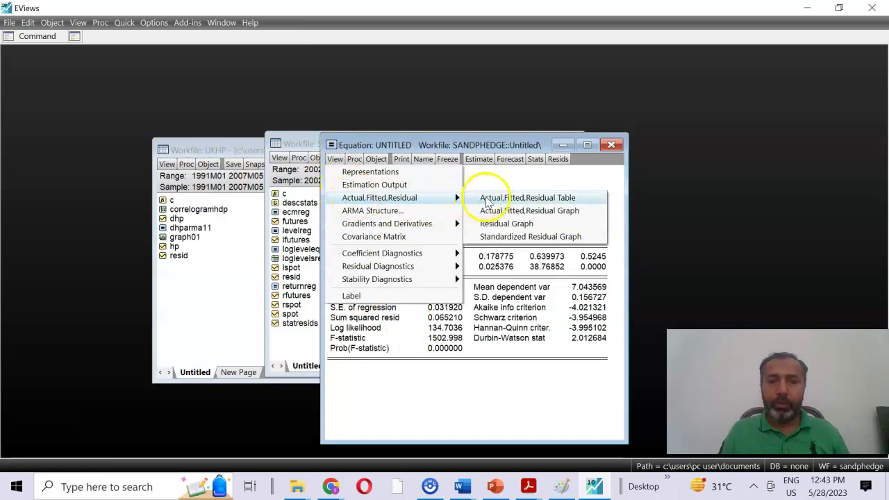
{"action": "left_click", "coordinate": [508, 200]}
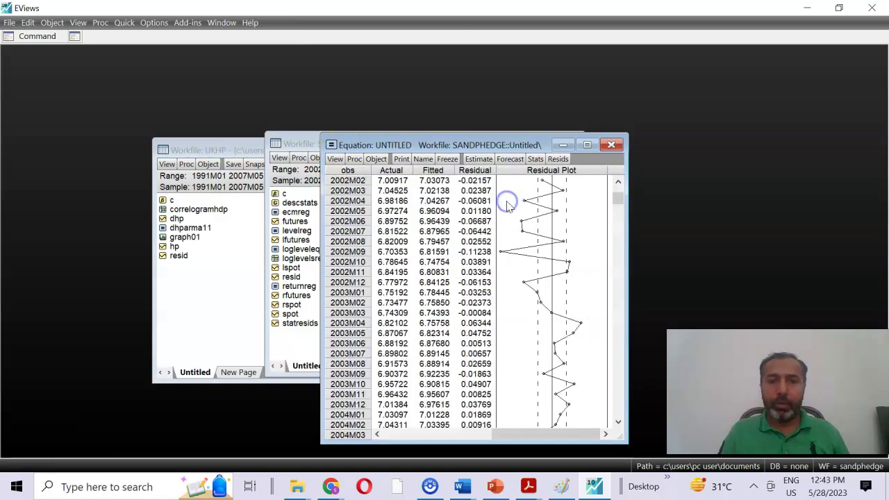
{"action": "left_click", "coordinate": [475, 171]}
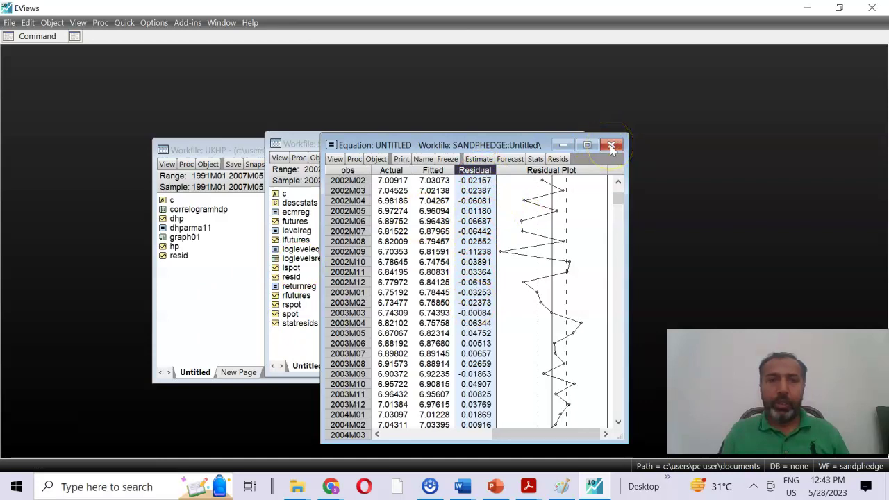
Save the regression residuals as a new series with the command "series pracresid=resid" and bring the sandphedge workfile forward
{"action": "left_click", "coordinate": [35, 37]}
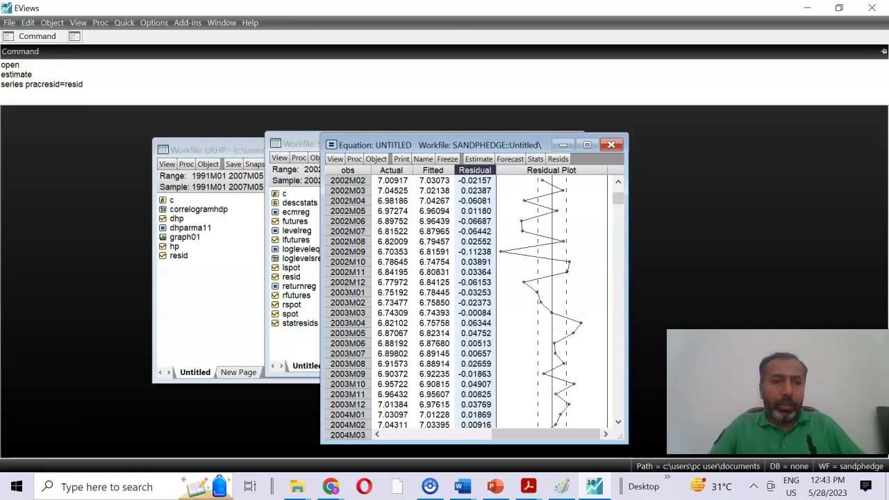
{"action": "key", "text": "Return"}
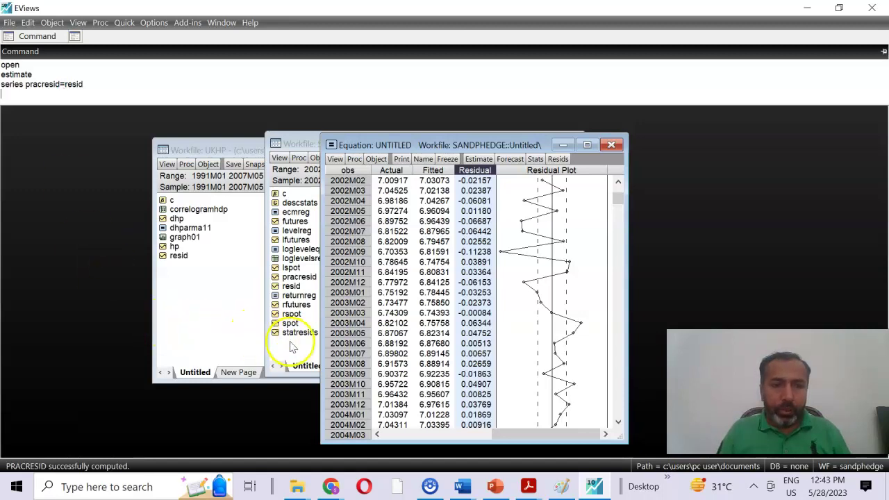
{"action": "left_click", "coordinate": [291, 347]}
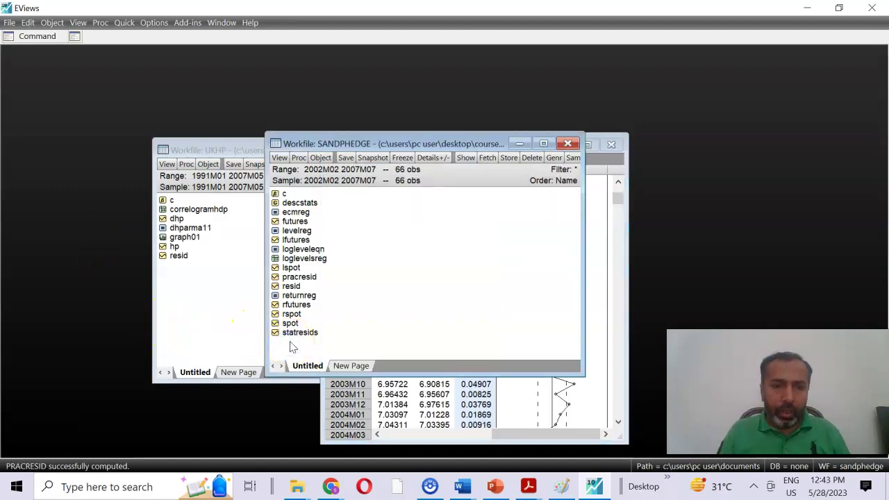
Open the pracresid series from the sandphedge workfile and look over its values
{"action": "left_click", "coordinate": [304, 334]}
{"action": "left_click", "coordinate": [286, 333]}
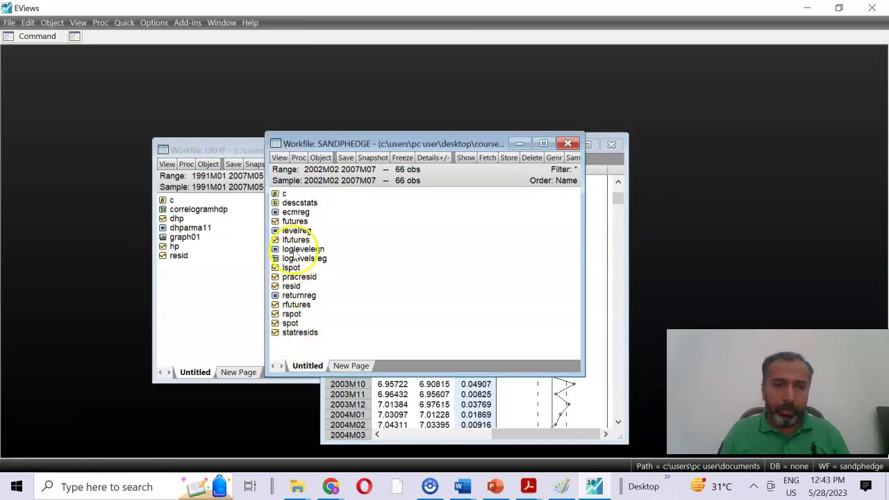
{"action": "left_click", "coordinate": [297, 334]}
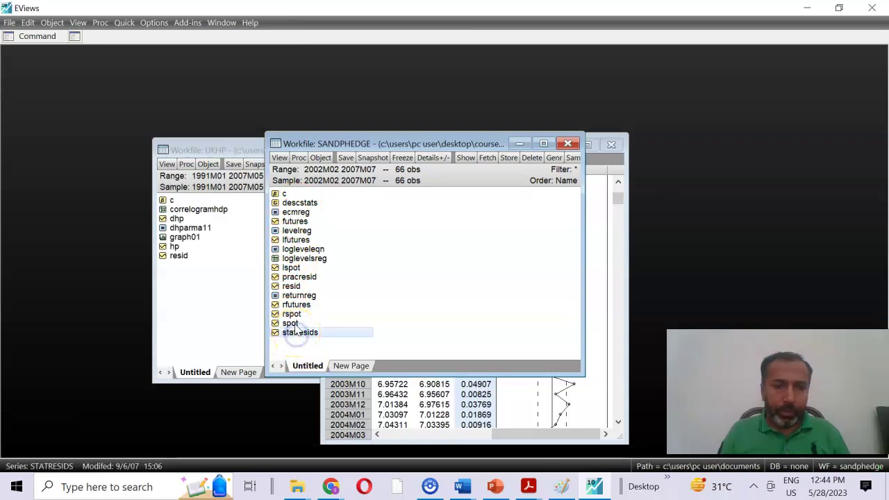
{"action": "left_click", "coordinate": [295, 323]}
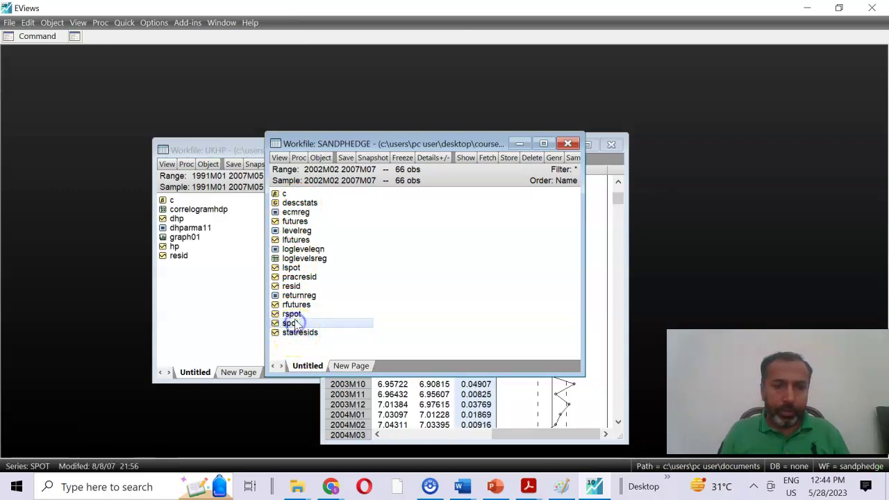
{"action": "double_click", "coordinate": [297, 277]}
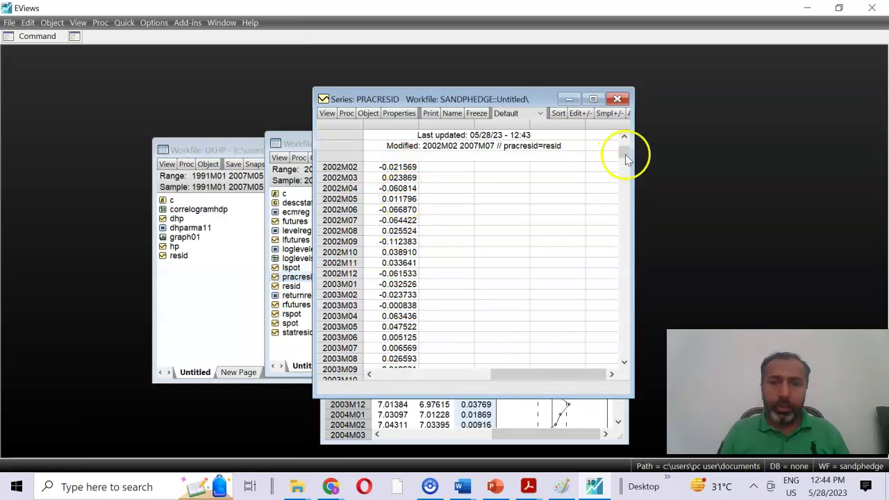
{"action": "mouse_move", "coordinate": [625, 154]}
{"action": "left_mouse_down"}
{"action": "mouse_move", "coordinate": [623, 354]}
{"action": "mouse_move", "coordinate": [626, 150]}
{"action": "left_mouse_up"}
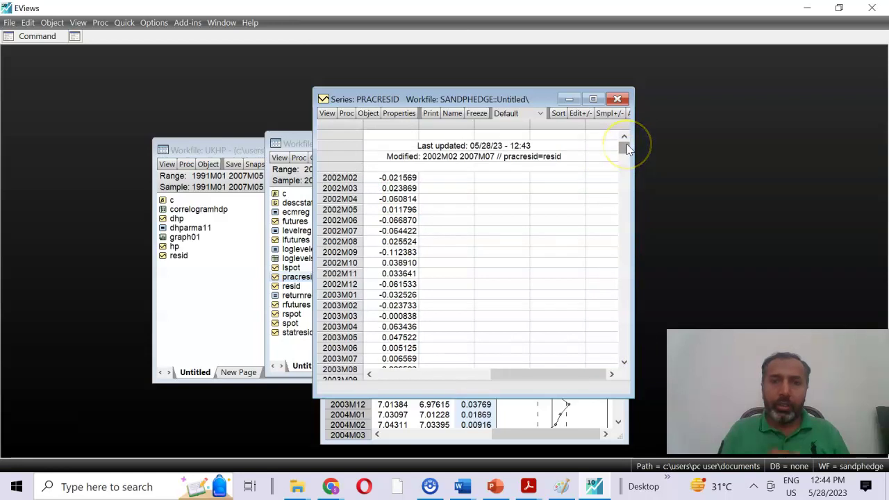
Run an Augmented Dickey-Fuller unit root test on pracresid at level with an intercept and check its null hypothesis and probability
{"action": "left_click_drag", "start_coordinate": [512, 100], "coordinate": [420, 103]}
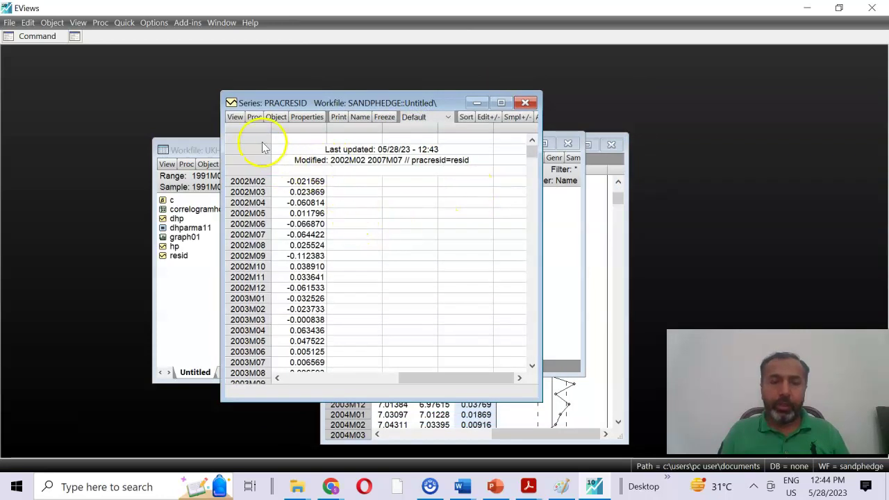
{"action": "left_click", "coordinate": [236, 121]}
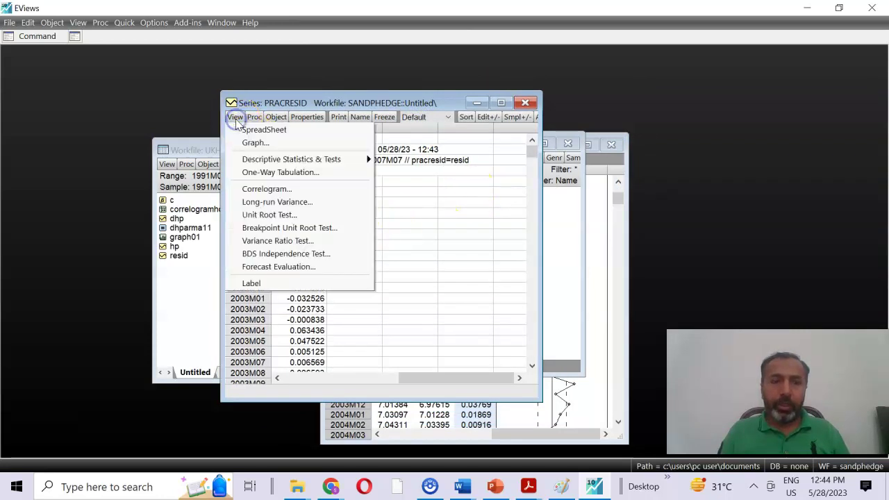
{"action": "left_click", "coordinate": [258, 214]}
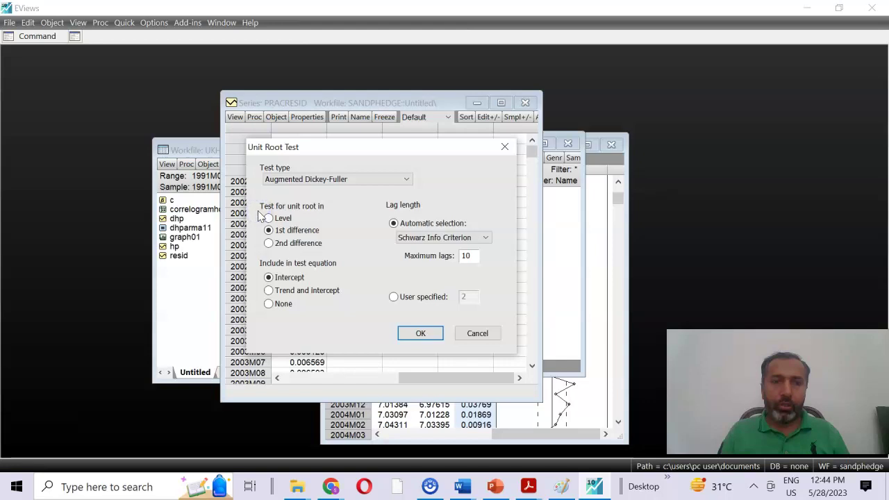
{"action": "left_click", "coordinate": [268, 219]}
{"action": "left_click", "coordinate": [421, 333]}
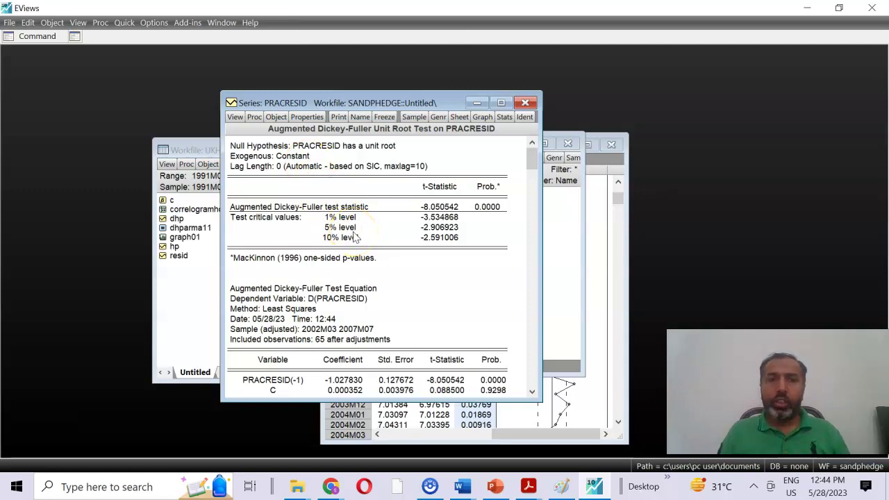
{"action": "left_click", "coordinate": [373, 153]}
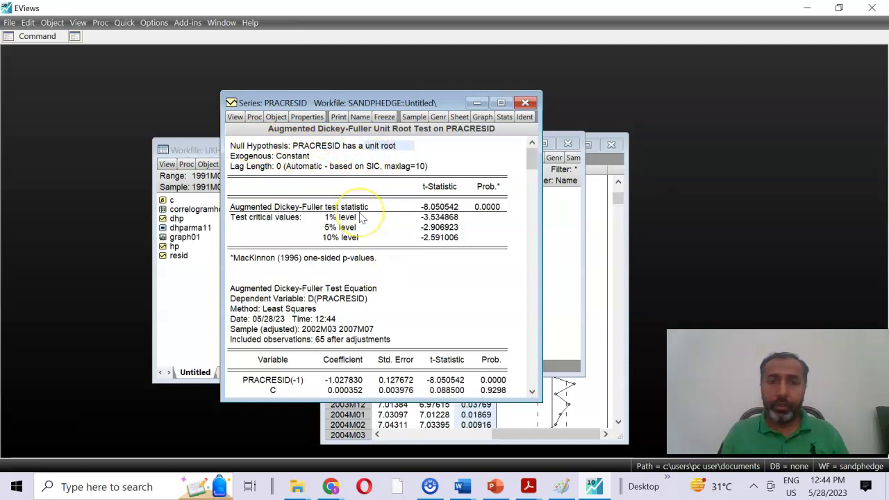
{"action": "left_click", "coordinate": [488, 207]}
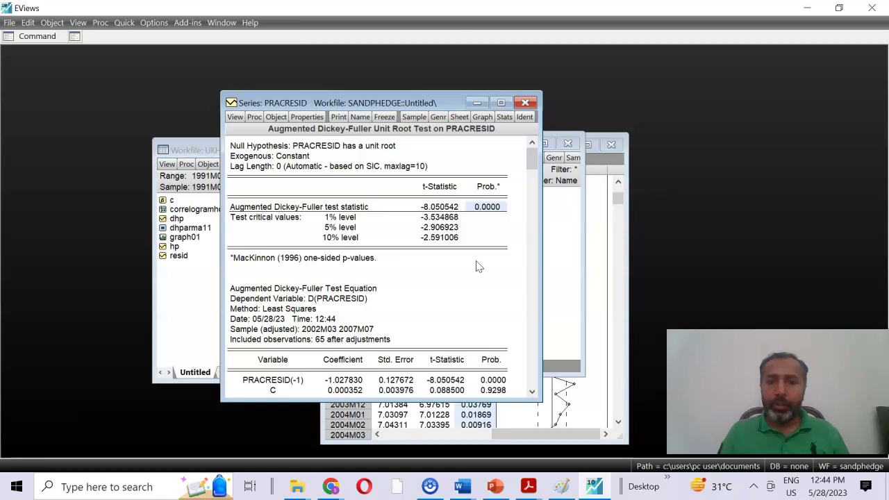
{"action": "left_click", "coordinate": [487, 207]}
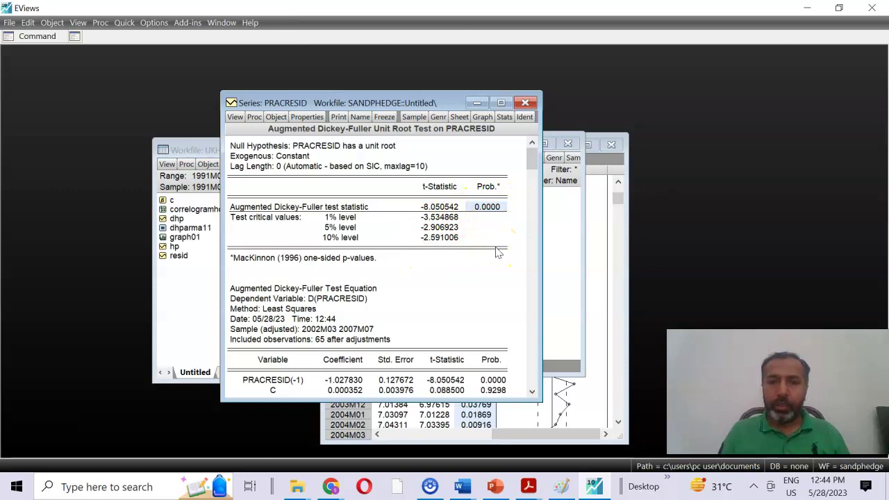
{"action": "left_click", "coordinate": [470, 350]}
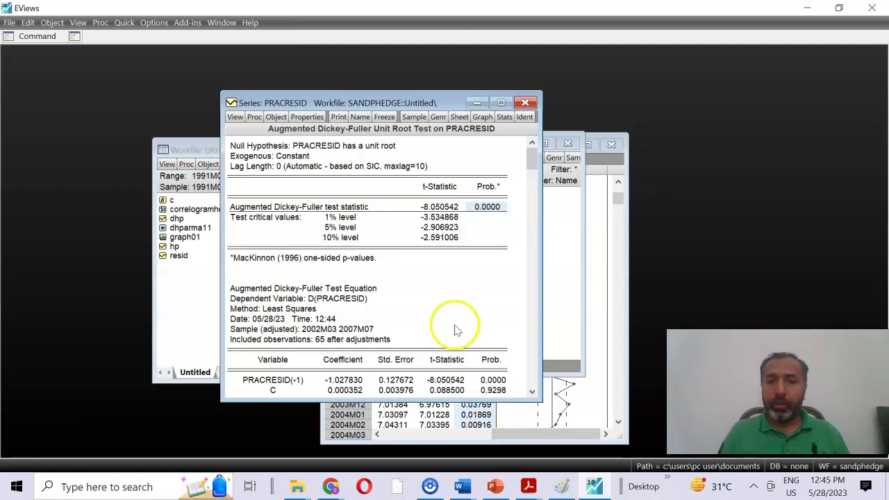
Switch to PowerPoint, start the slide show at Steps of Time Series Analysis, and advance to the Augmented Dickey Fuller Test slide
{"action": "left_click", "coordinate": [496, 485]}
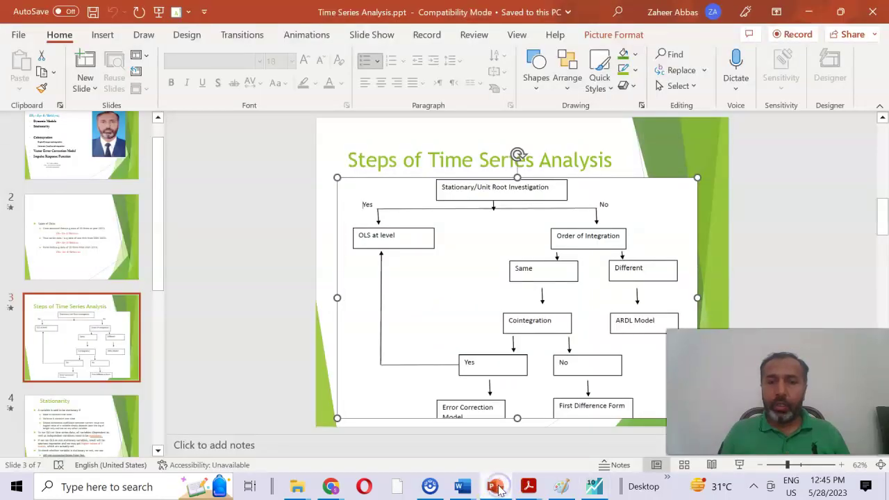
{"action": "left_click", "coordinate": [739, 465]}
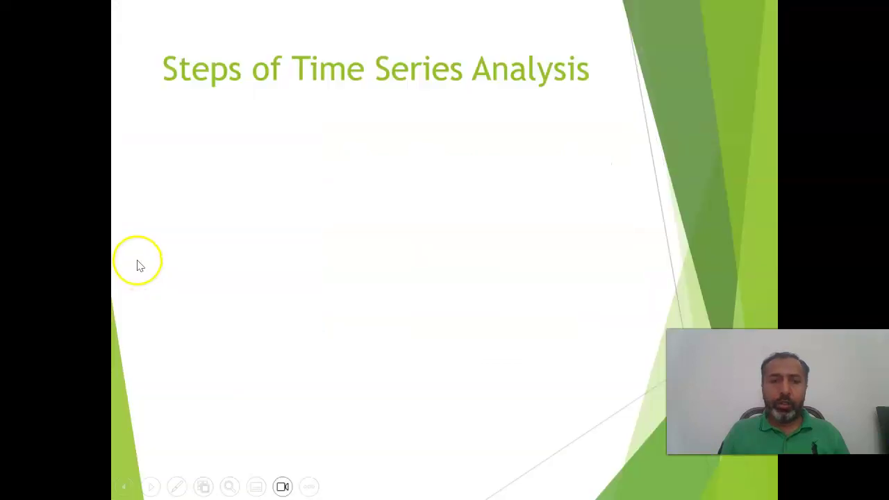
{"action": "left_click", "coordinate": [278, 343]}
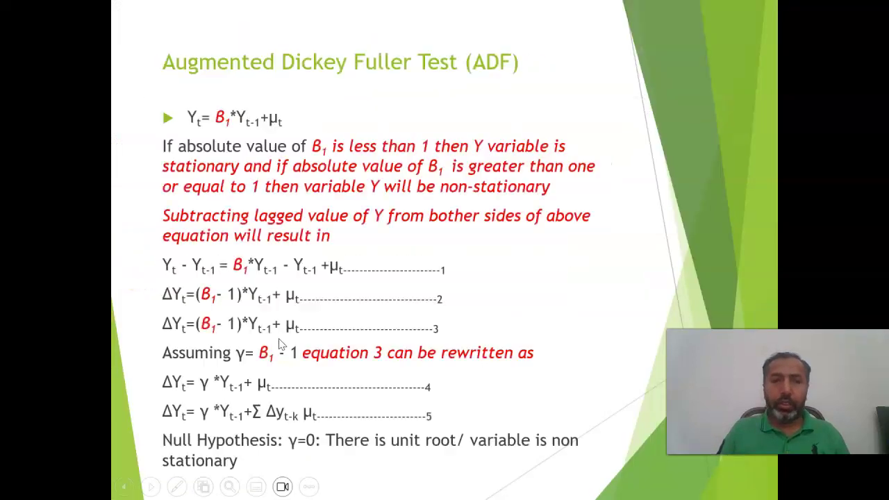